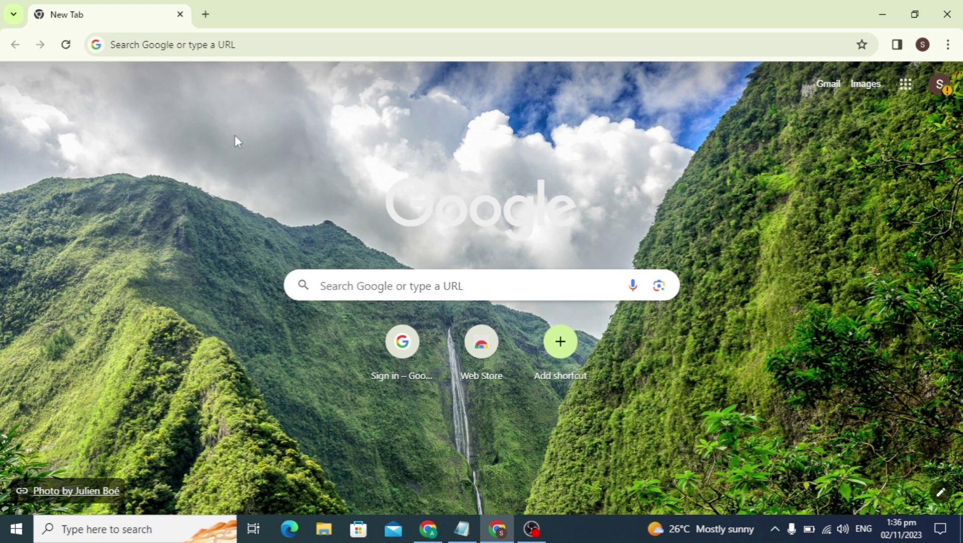
Search Google for 'flyvpn' from the address bar and load the results page
click(262, 39)
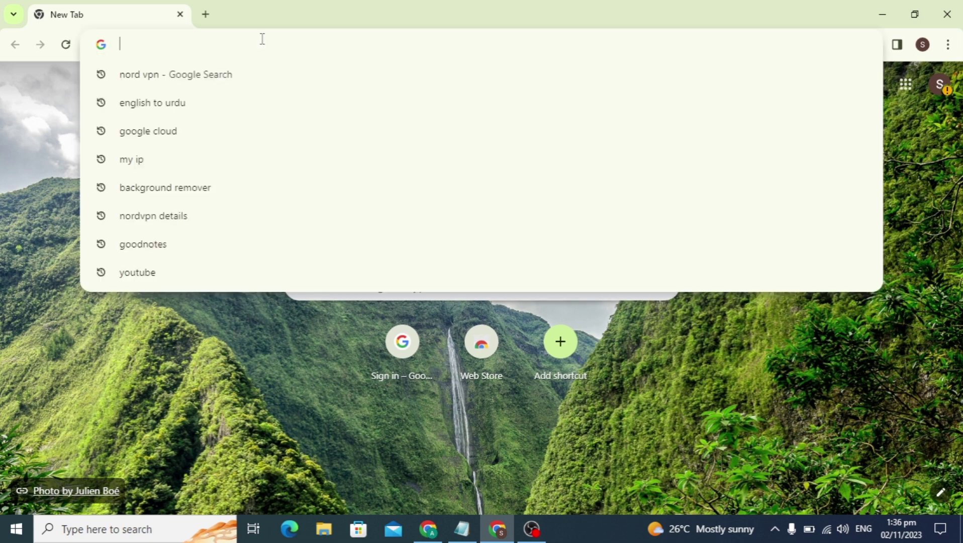
text(fly )
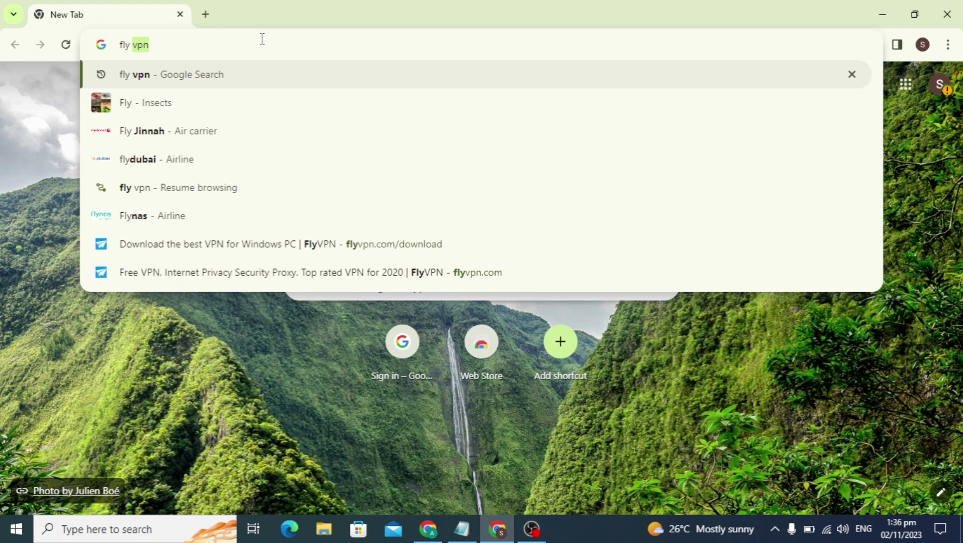
text(vpn)
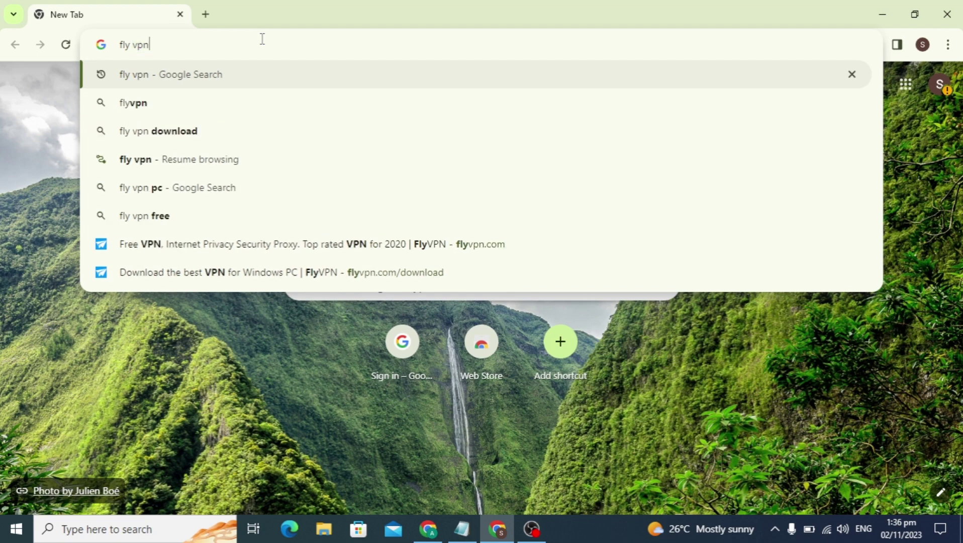
key(Return)
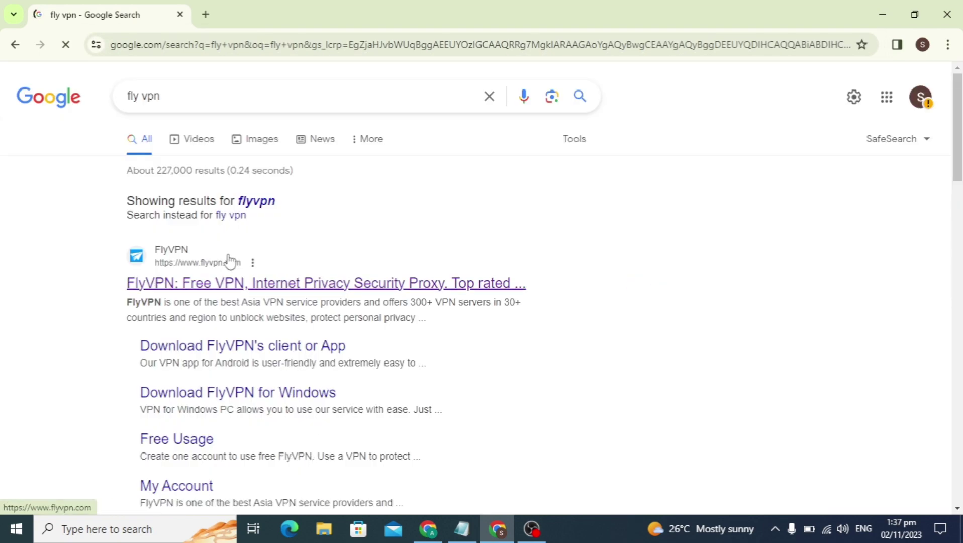
From the FlyVPN homepage, download the Windows installer FlyVPN_6.8.3.0.exe and show recent downloads
click(269, 292)
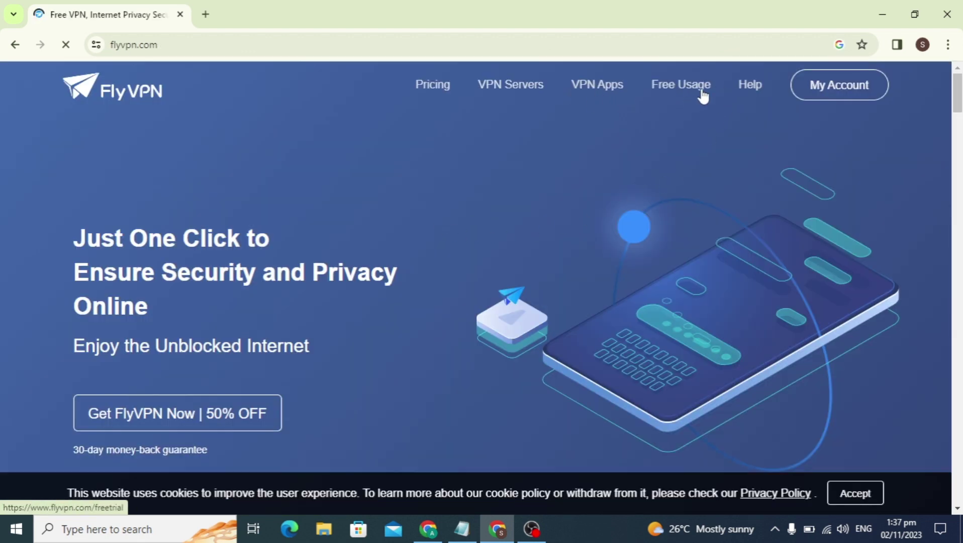
drag(959, 99, 961, 167)
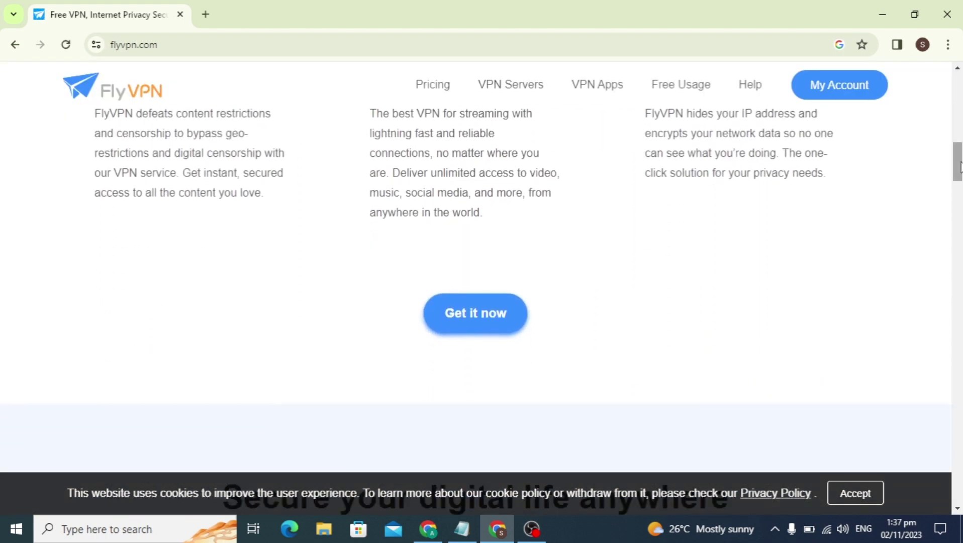
click(474, 311)
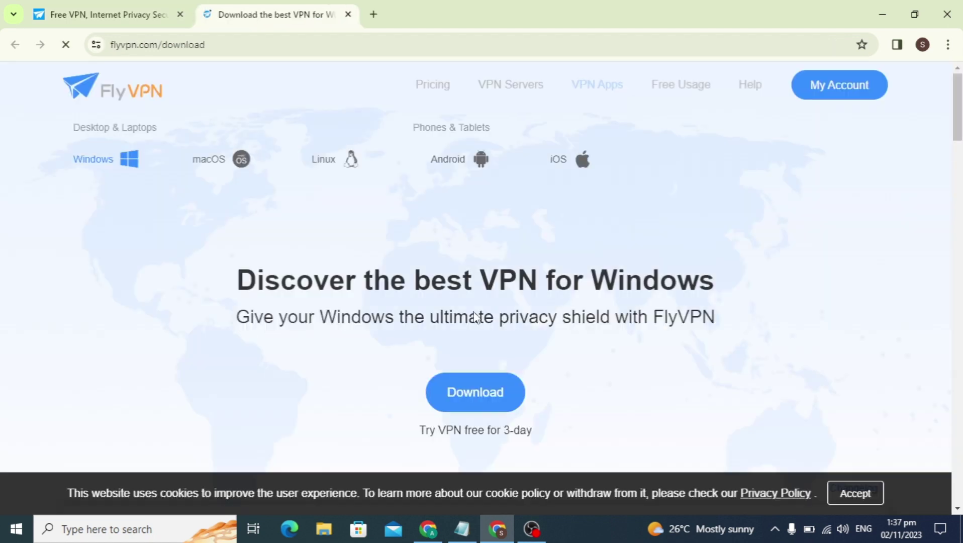
click(476, 392)
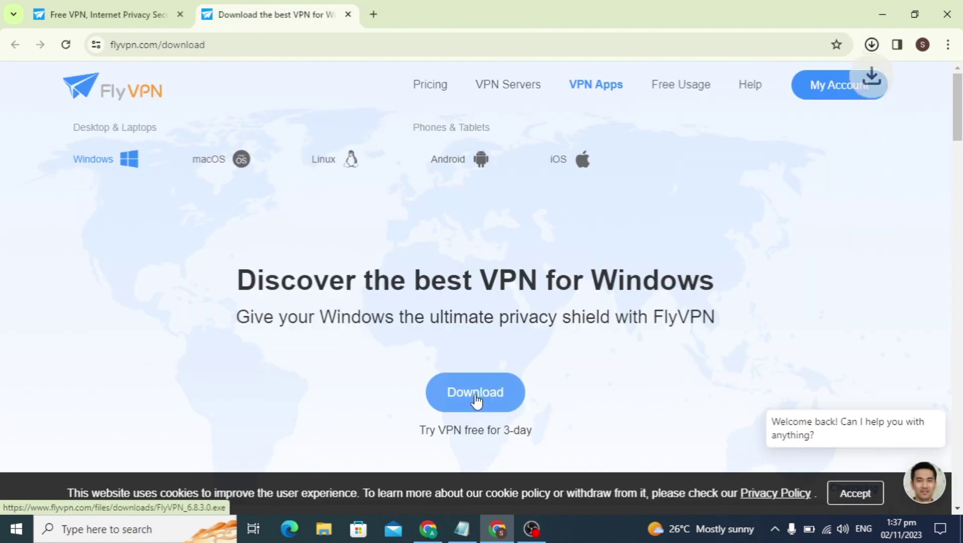
click(871, 46)
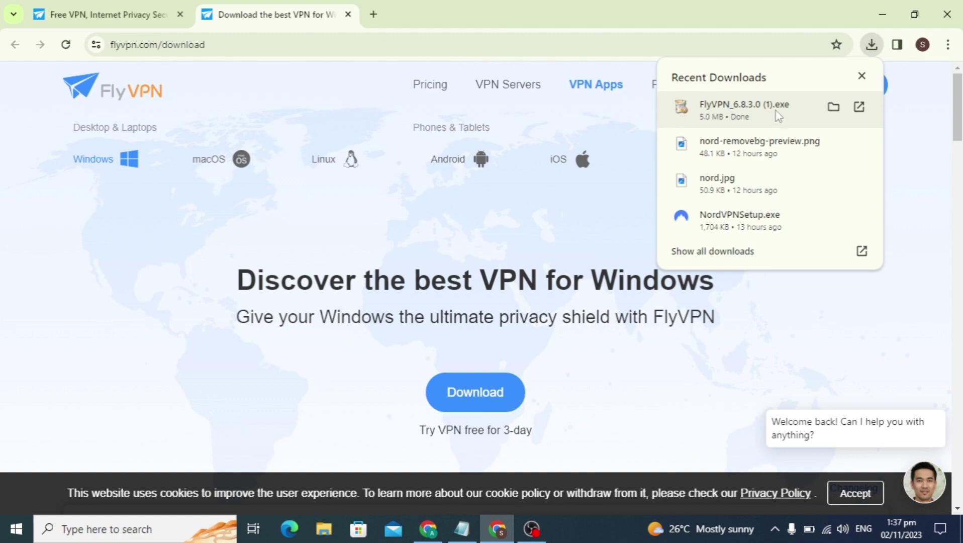
Run the installer, install FlyVPN 6.8.3.0 to the default folder and finish with 'Run FlyVPN' checked
click(767, 120)
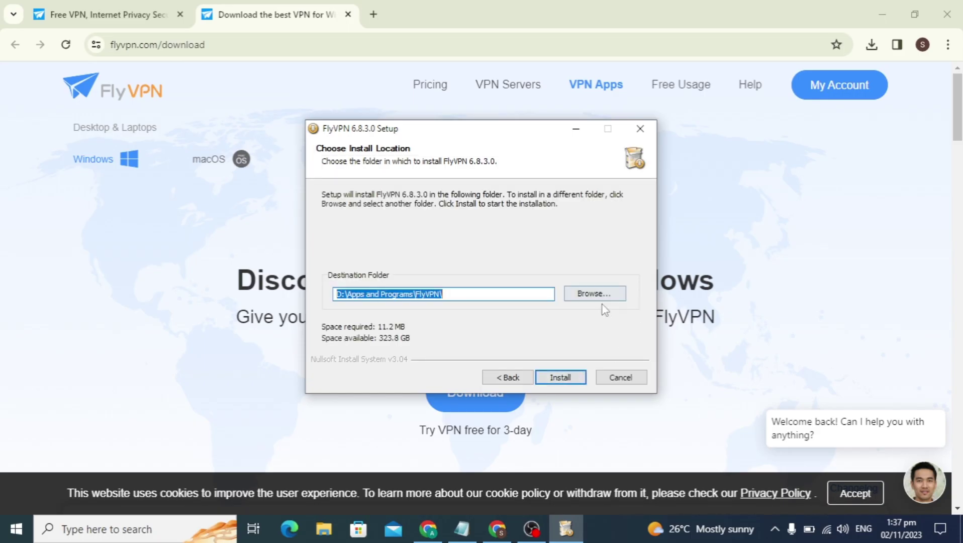
click(577, 378)
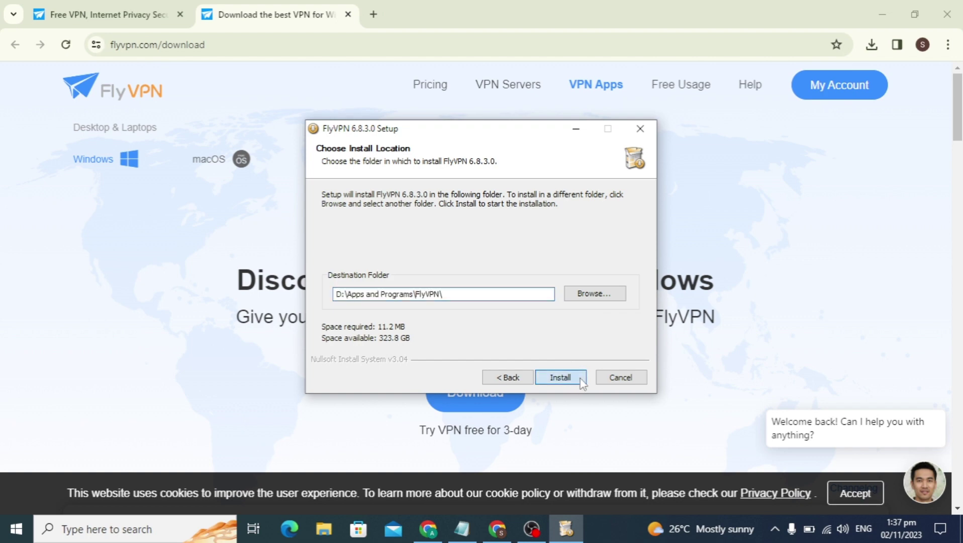
click(580, 379)
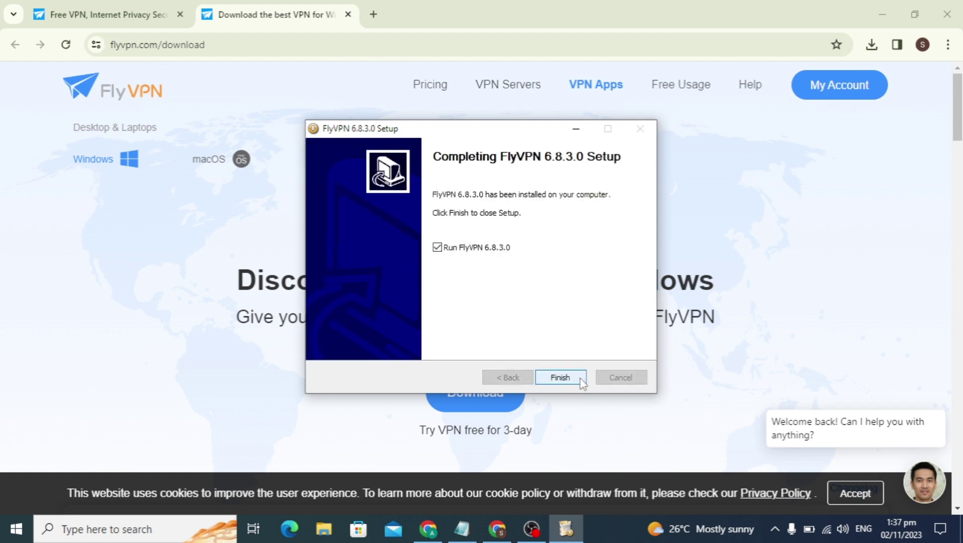
click(581, 381)
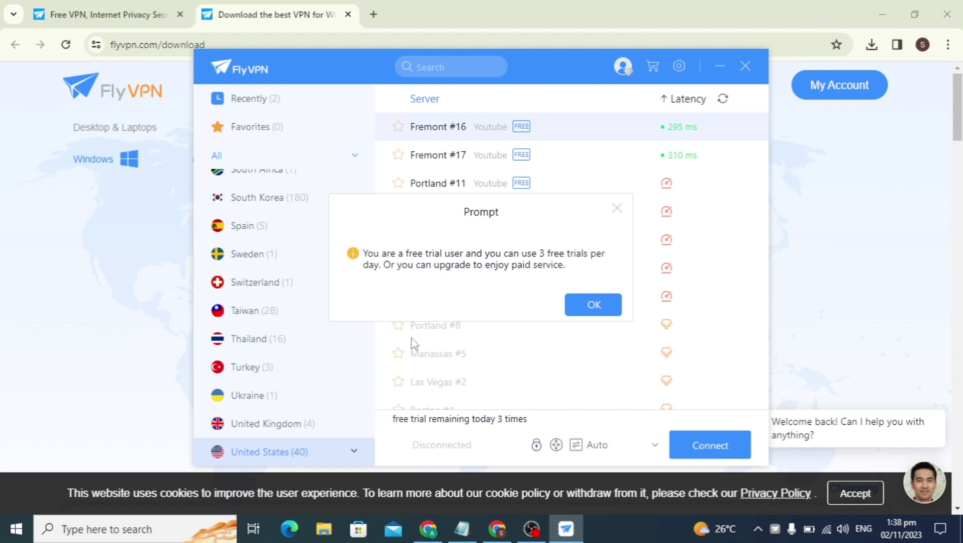
Dismiss the free-trial prompt with OK and minimize the FlyVPN window
click(602, 307)
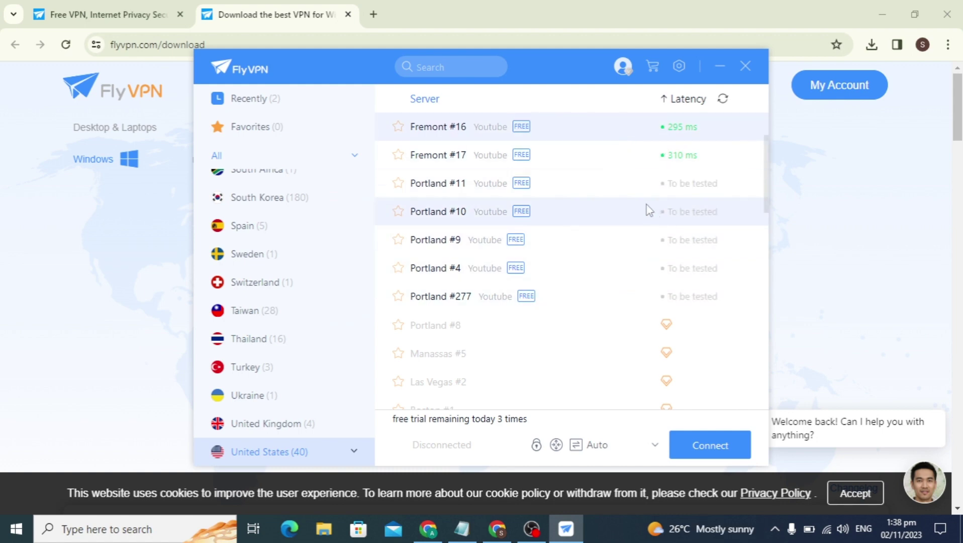
click(721, 69)
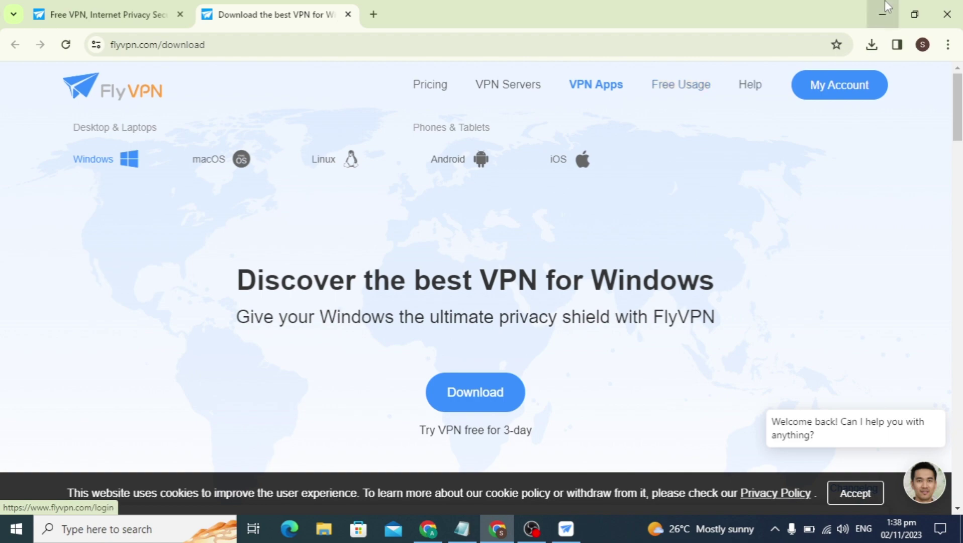